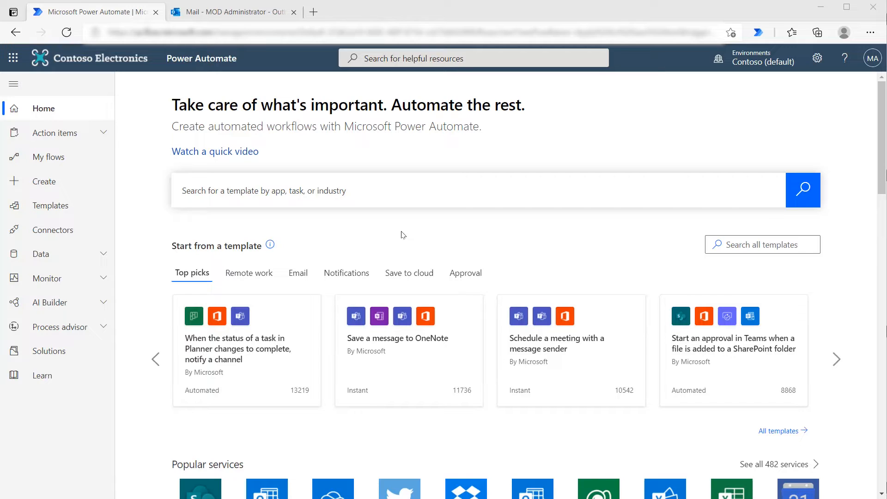
Step: Create an instant cloud flow named "Apply to each test" that uses the "Manually trigger a flow" trigger
click(55, 186)
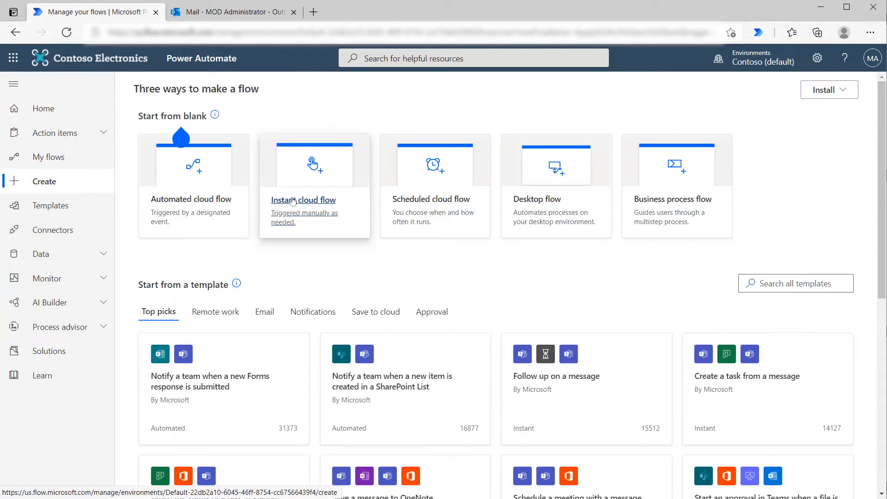
click(347, 198)
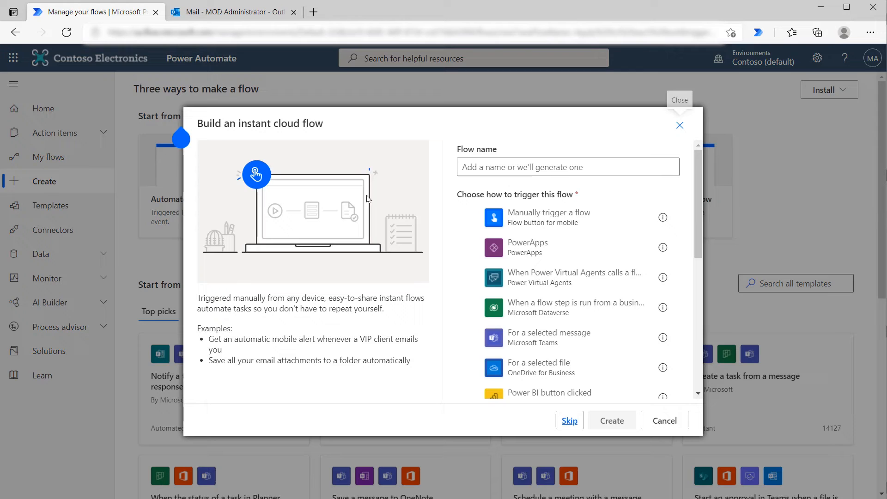
click(564, 217)
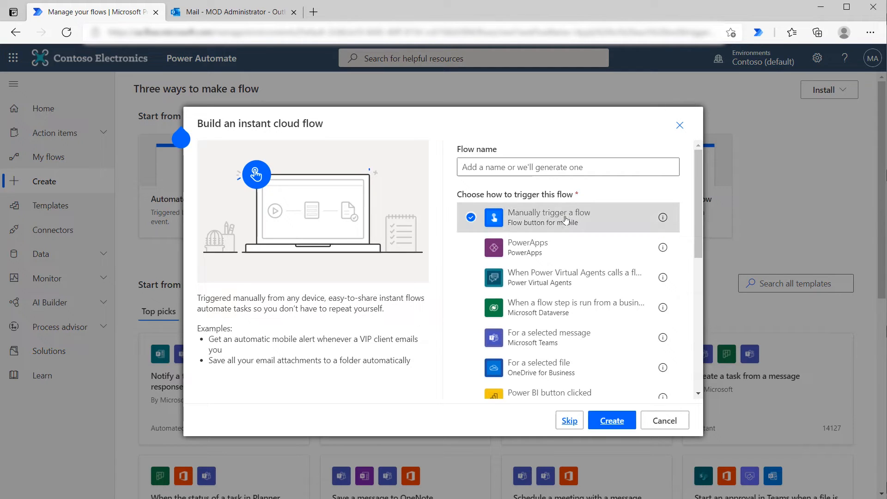
click(544, 170)
text(Ap)
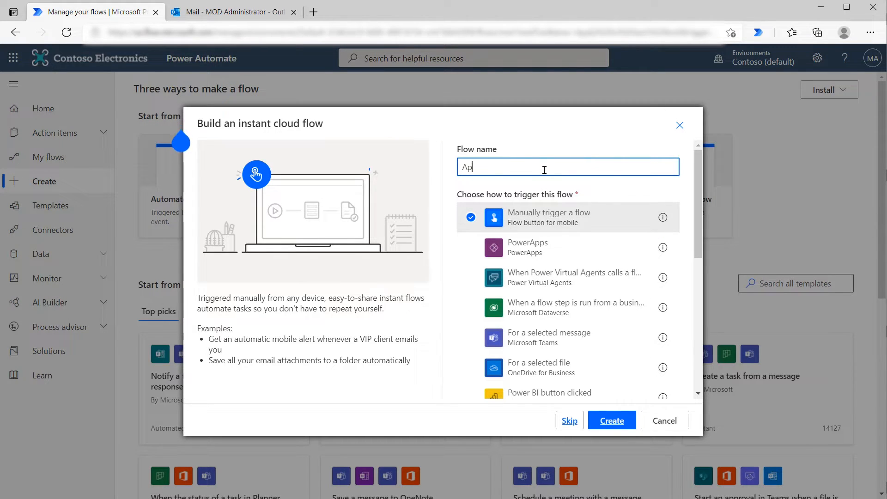
text(ply to each test)
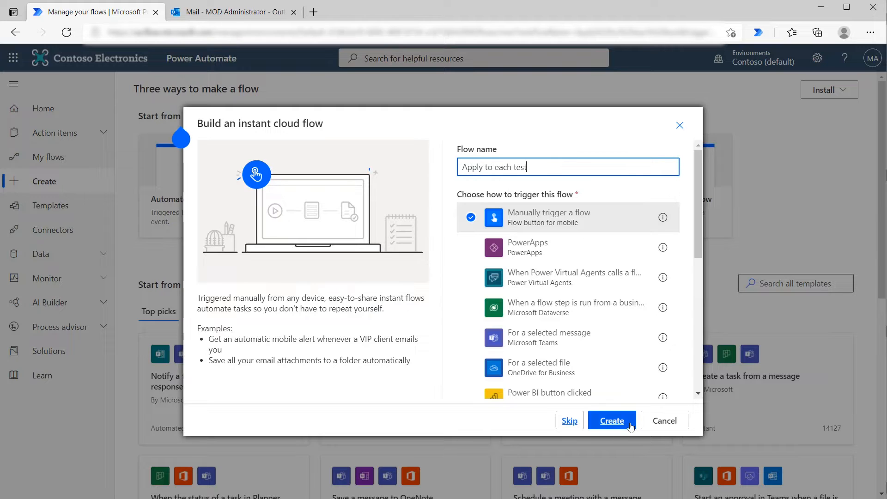
click(631, 426)
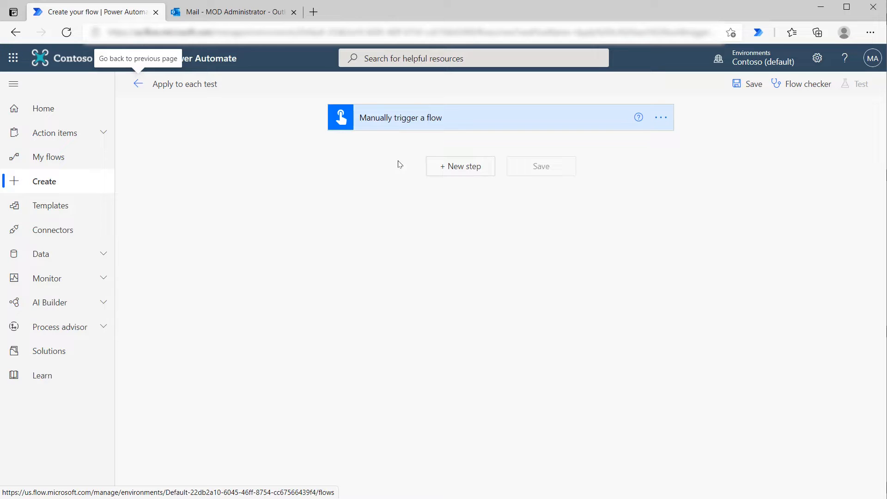
Step: Add a "Start and wait for an approval" action with approval type "Approve/Reject - Everyone must approve"
click(453, 174)
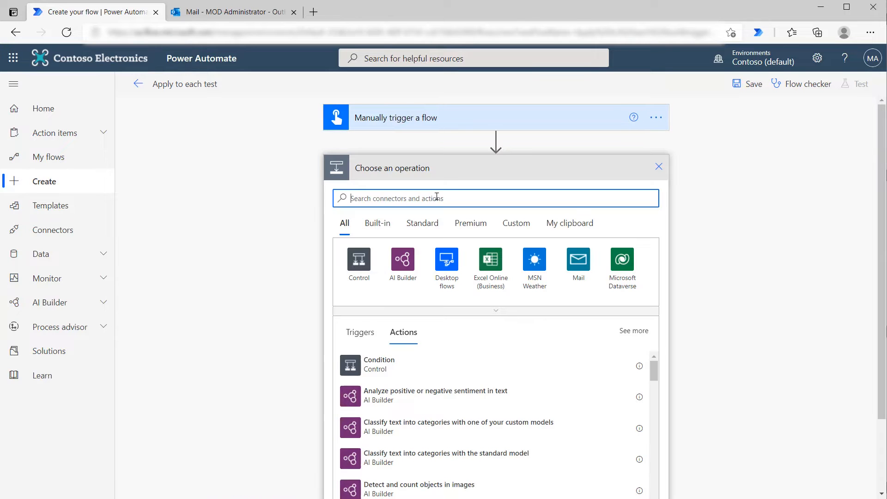
text(approvals)
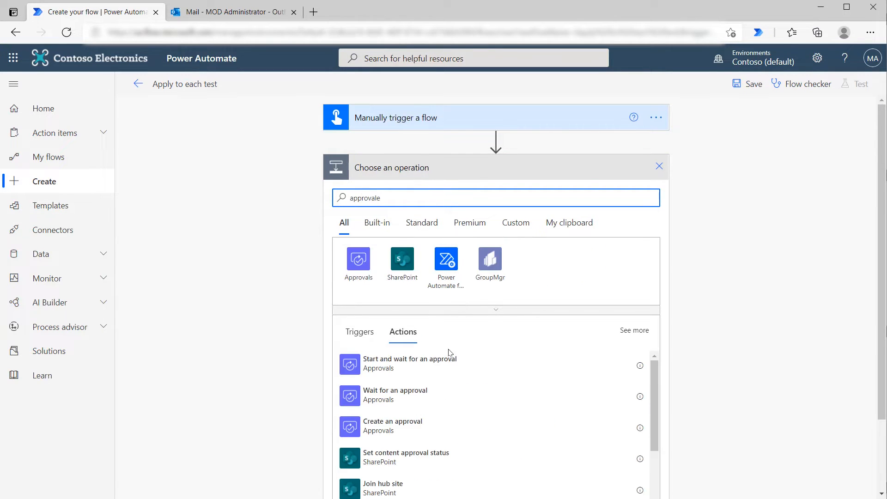
click(466, 368)
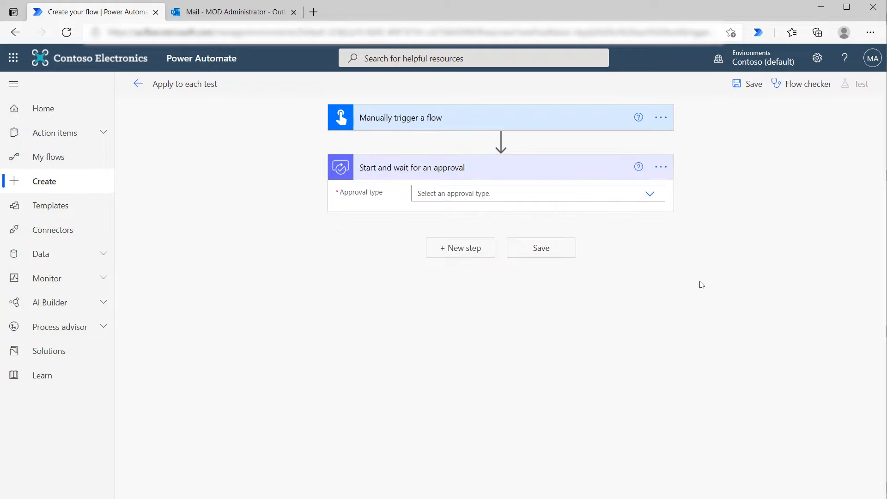
click(651, 196)
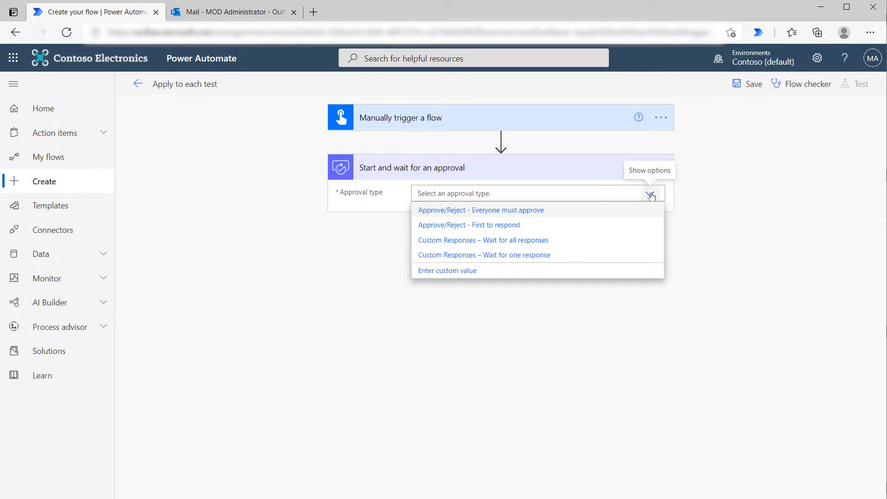
click(572, 217)
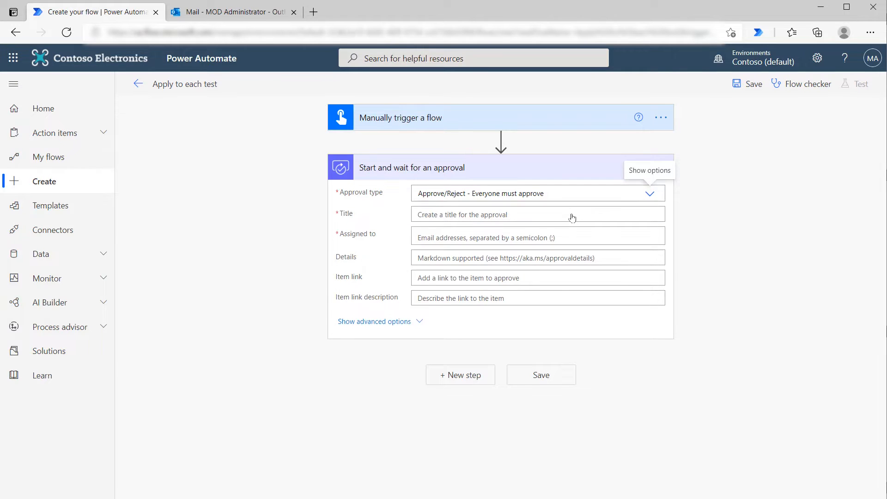
Step: Title the approval "Our test approval" and assign it to the two approvers by looking up their names
click(571, 216)
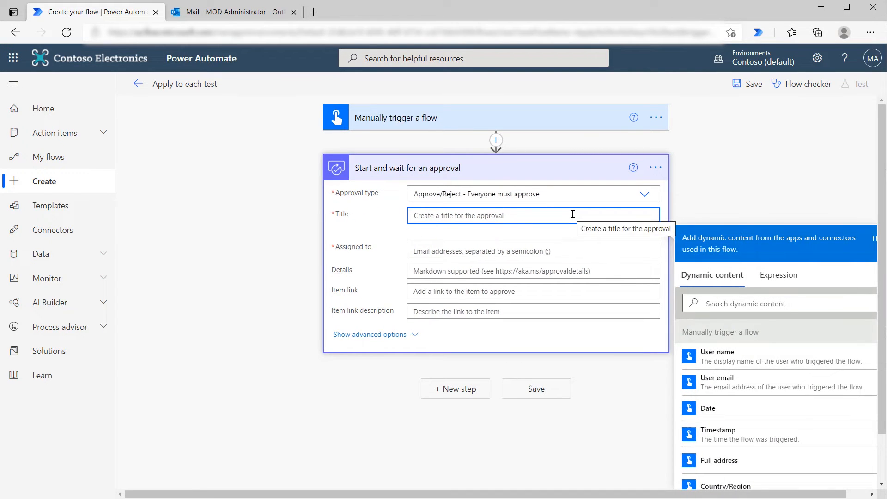
text(Our test ap)
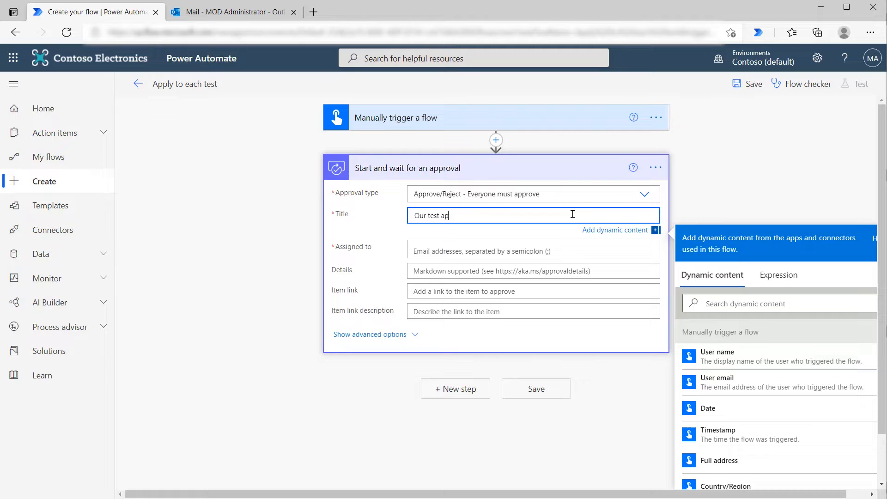
text(proval)
click(520, 252)
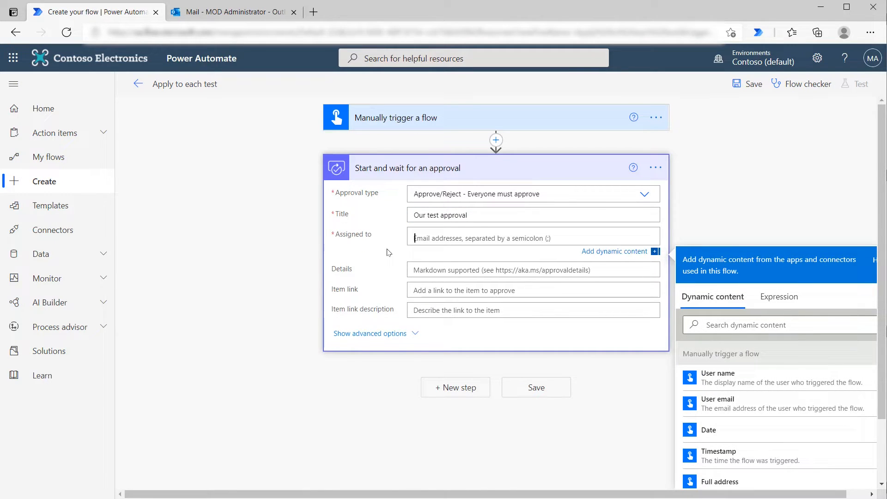
text(alex)
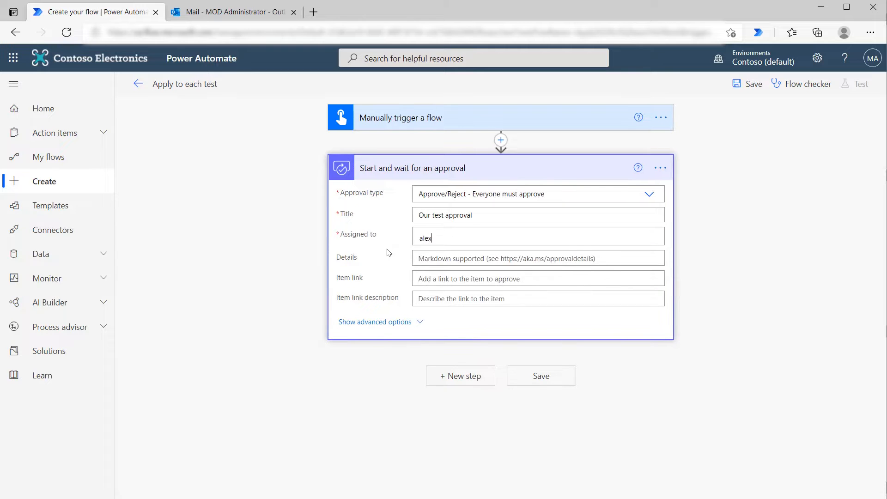
click(457, 254)
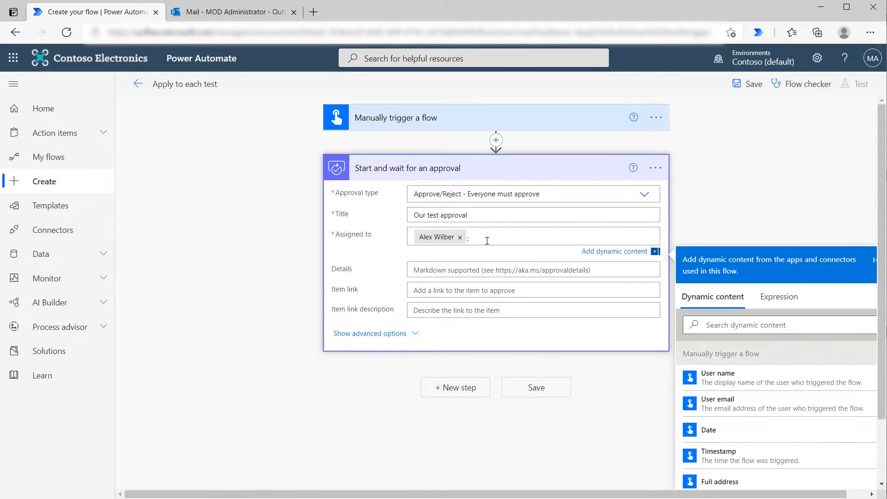
text(patti)
click(513, 256)
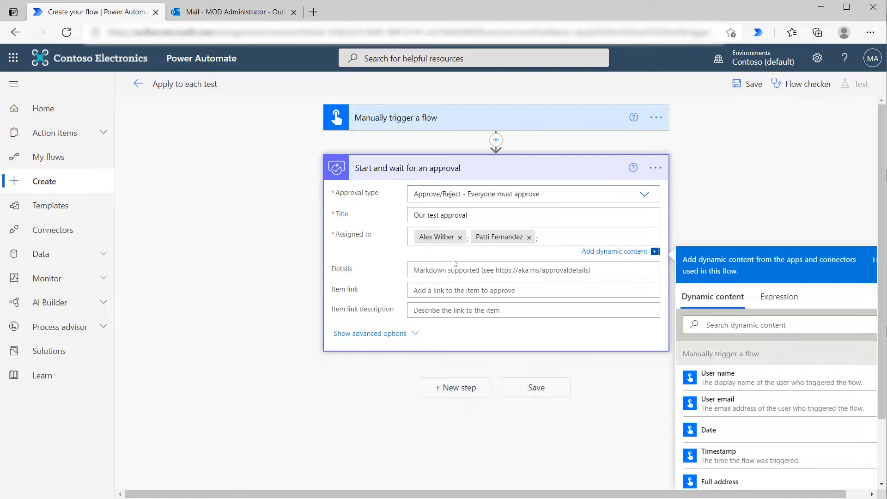
Step: Add a "Send me an email notification" action after the approval, with the subject "Approval Status"
click(461, 393)
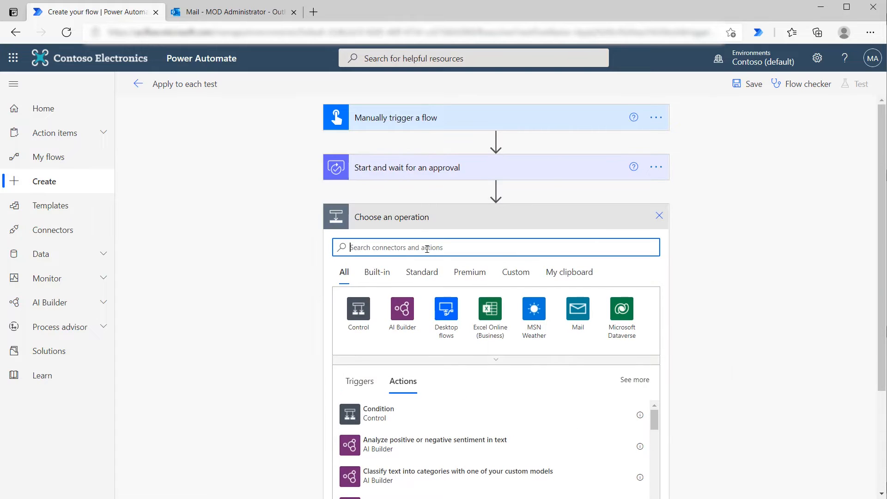
text(notif)
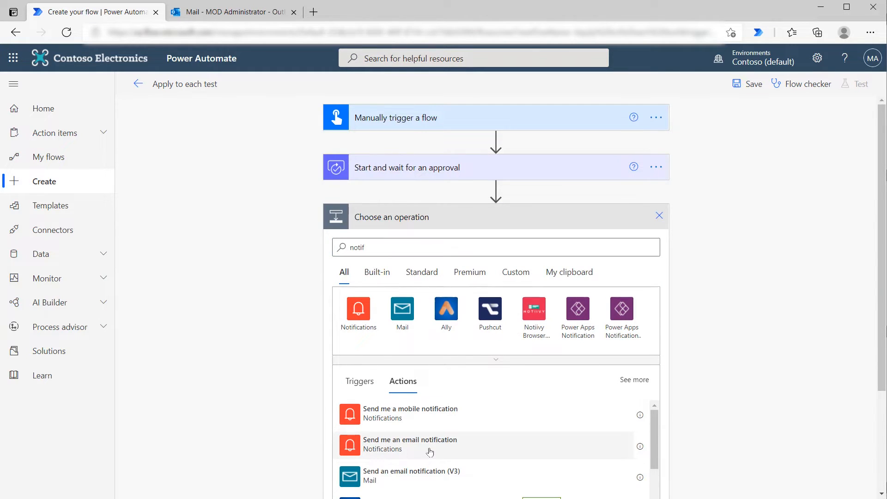
click(430, 452)
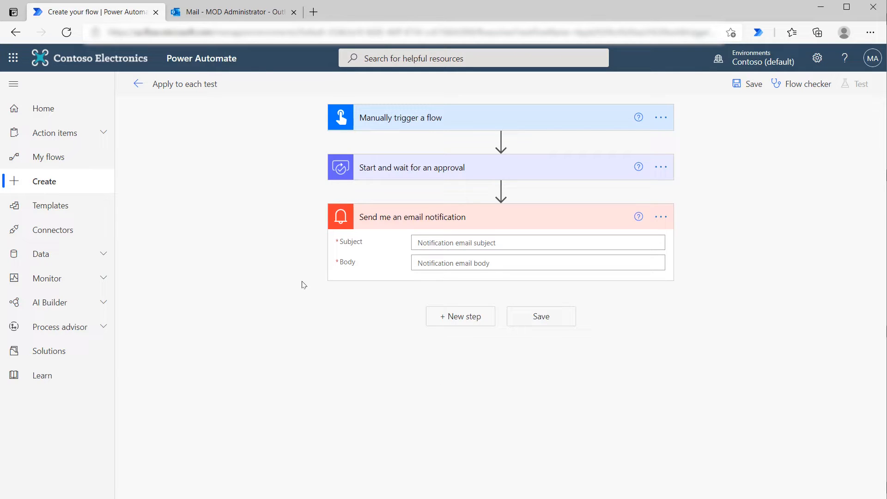
click(449, 243)
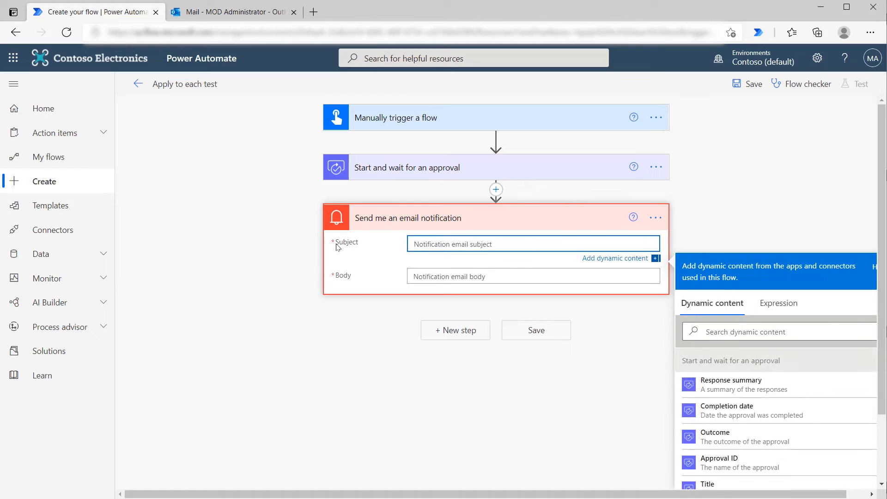
text(Approval Status)
Step: Enter "The outcome was:" in the notification body, followed by the approval's Outcome dynamic content
click(440, 273)
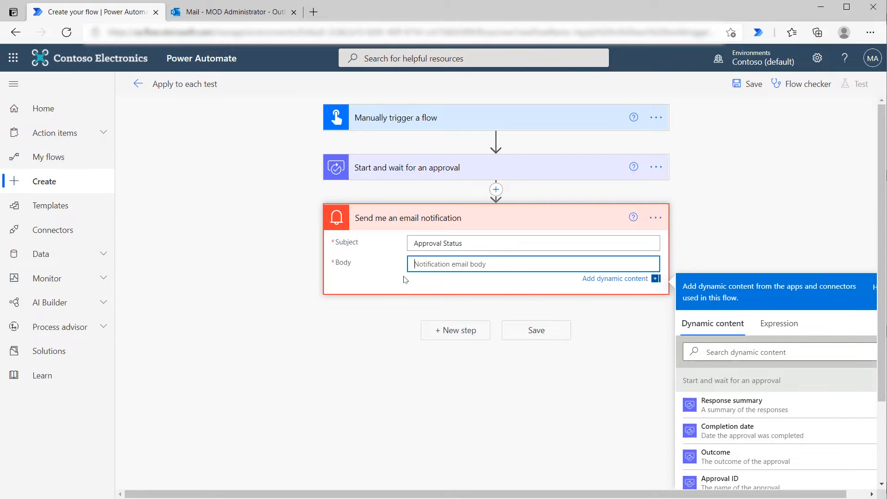
text(The outcome was:)
scroll(710, 290, down, 2)
click(754, 249)
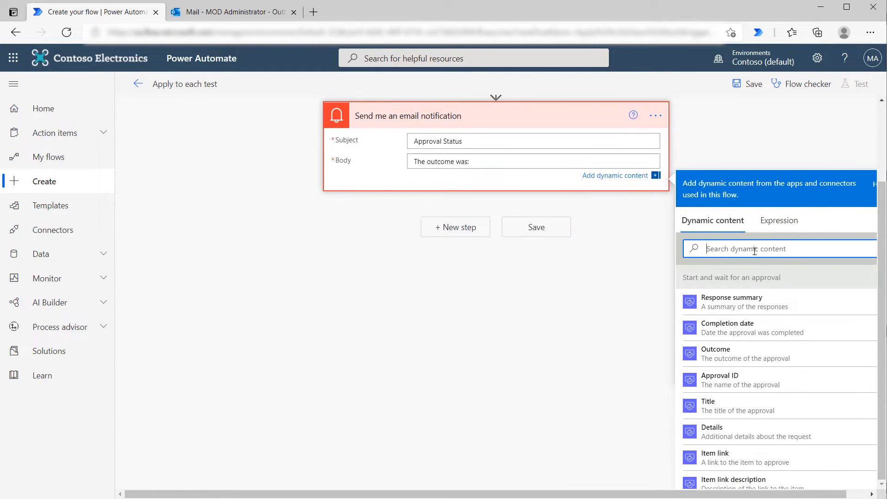
text(outcom)
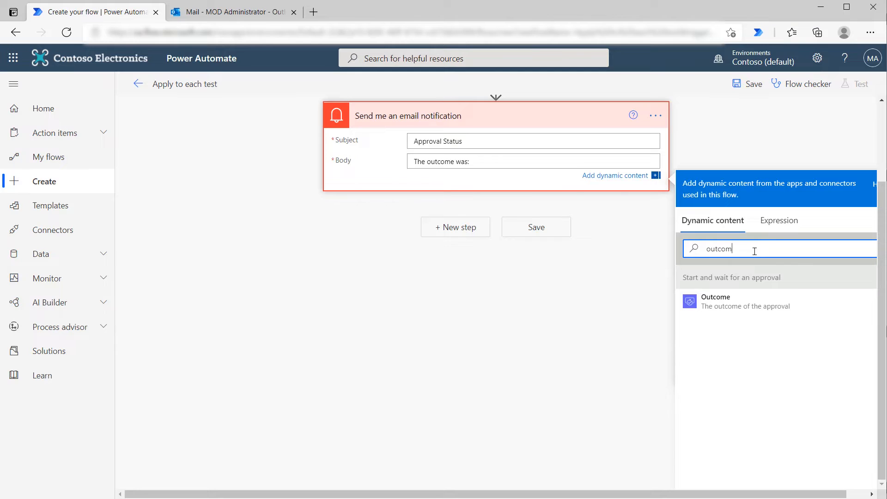
click(748, 303)
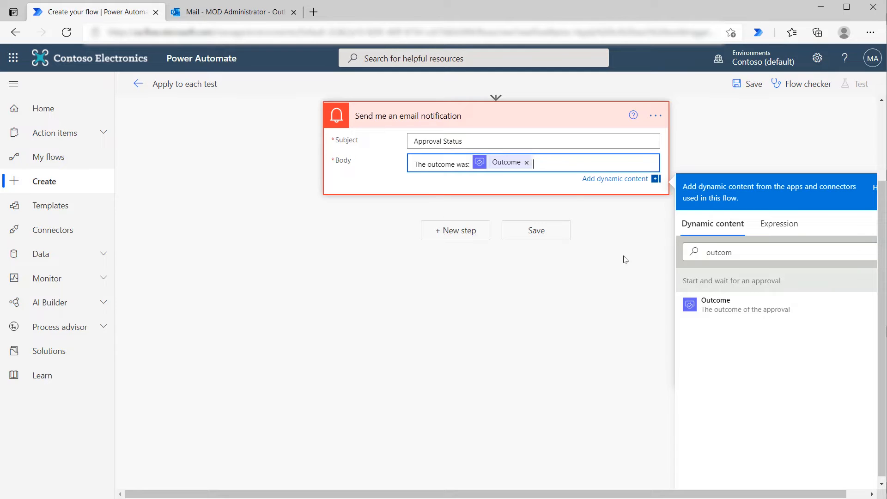
Step: Add a second line "The comments were:" to the notification body and check the approval action's settings
scroll(553, 191, up, 1)
key(Return)
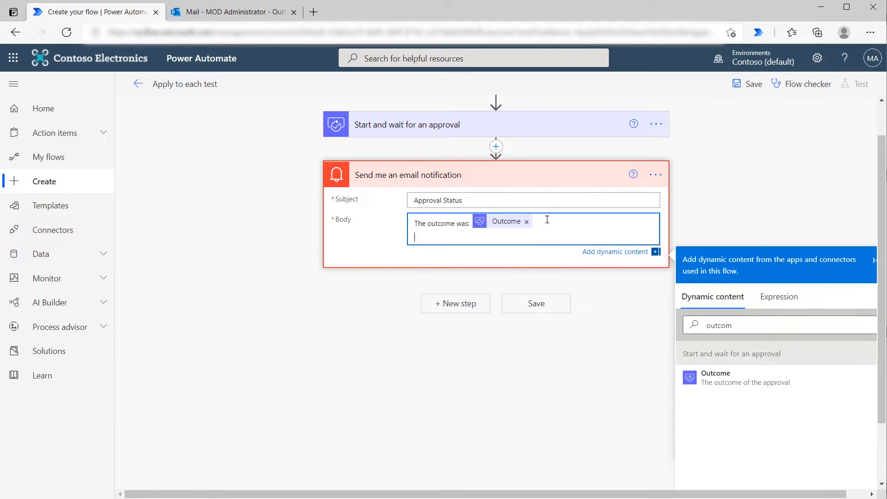
text(The comments were:)
scroll(546, 219, up, 1)
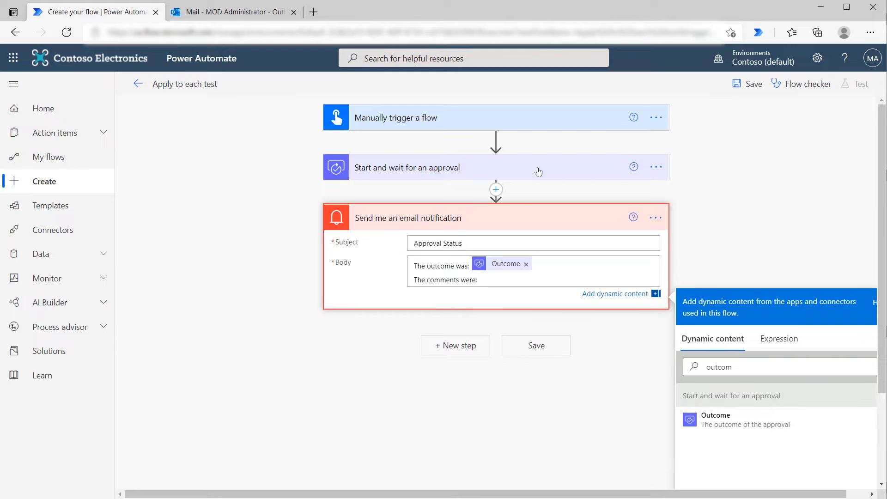
click(537, 172)
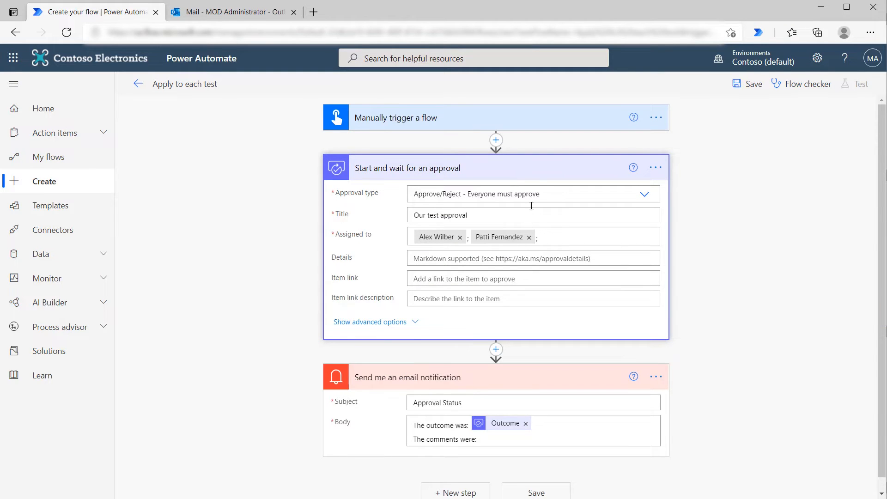
click(539, 173)
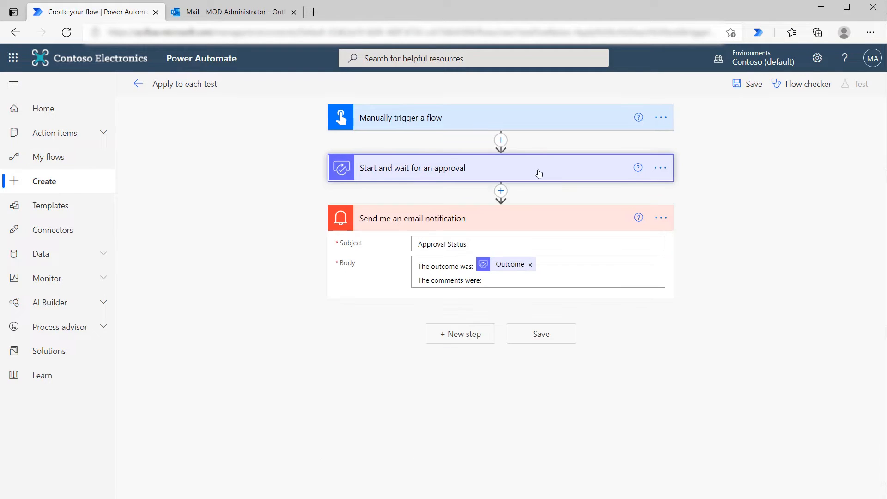
Step: Insert the approval's Responses Comments dynamic content after "The comments were:" in the notification body
click(492, 280)
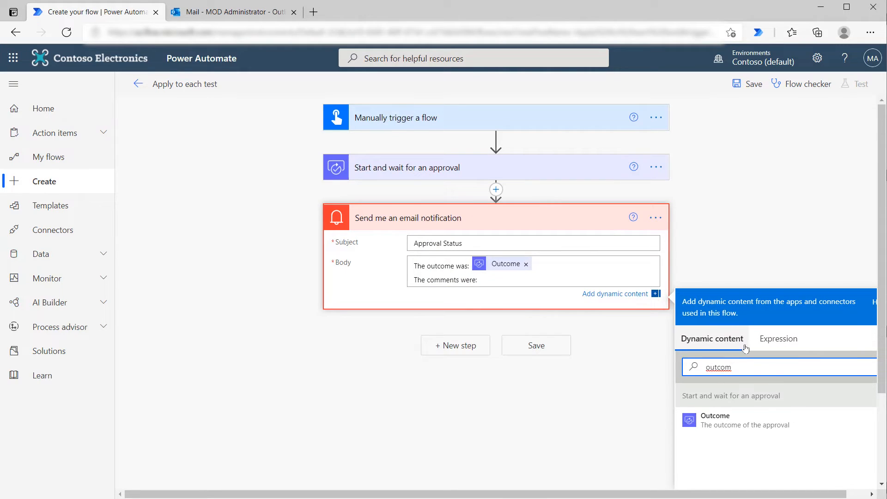
click(745, 368)
drag(745, 367, 689, 364)
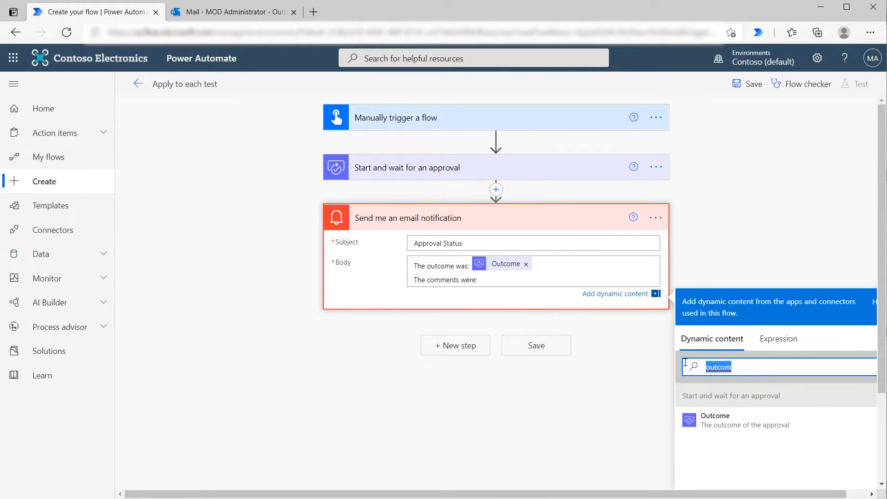
key(BackSpace)
text(comme)
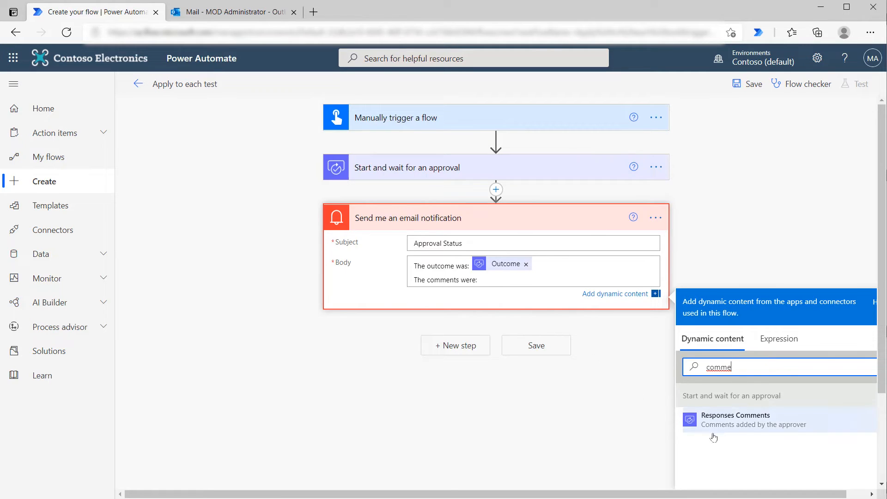
click(736, 429)
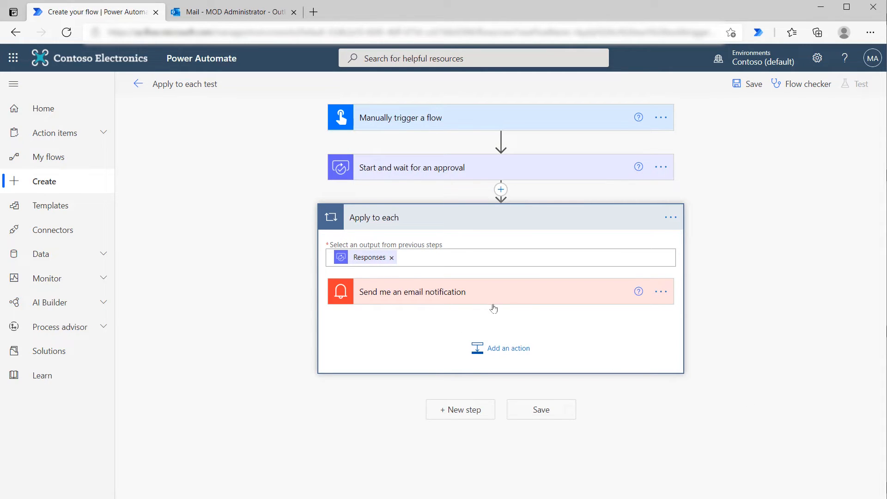
Step: Examine the email notification inside the Apply to each loop and the approval action that supplies its responses
click(508, 299)
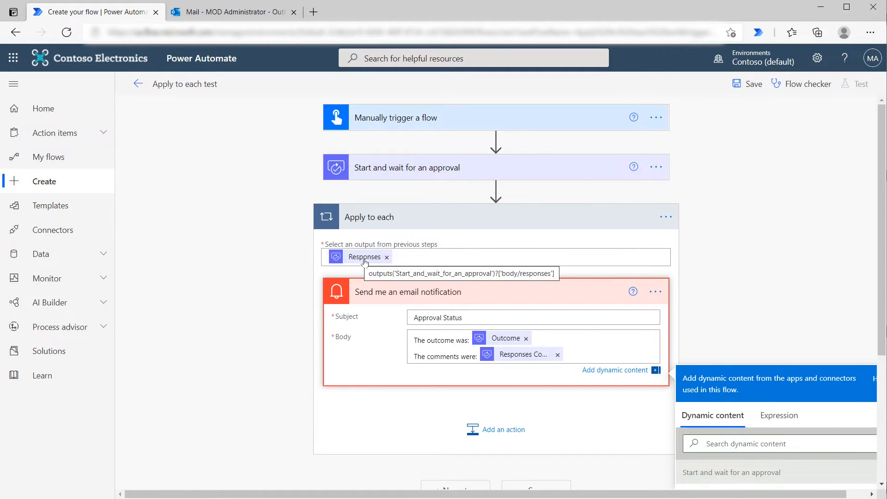
click(428, 176)
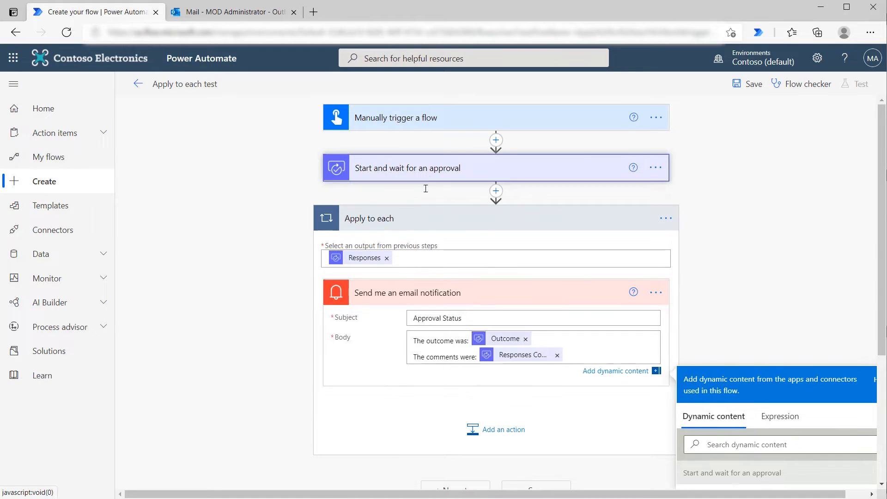
Step: Save the flow and run it with a manual test
click(511, 177)
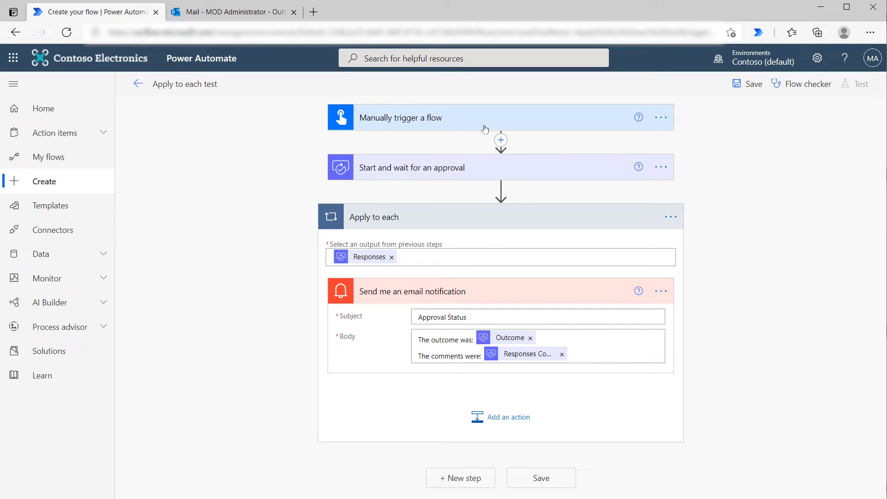
click(749, 85)
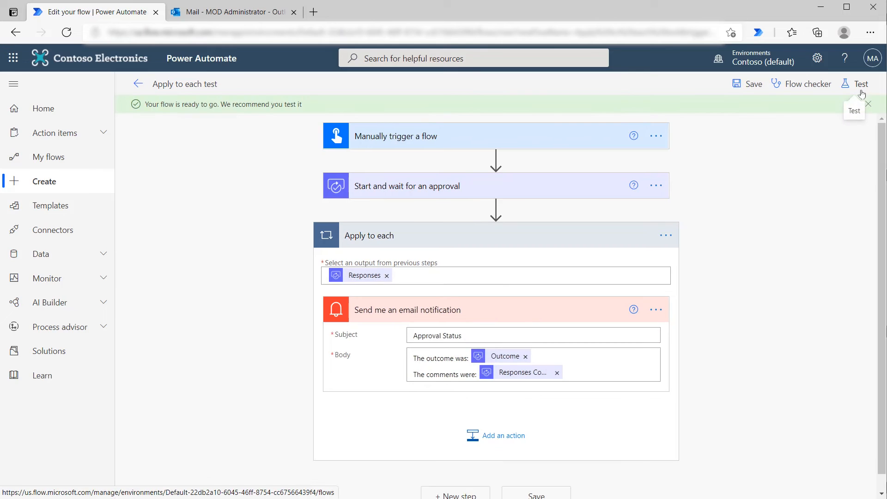
click(861, 92)
click(734, 124)
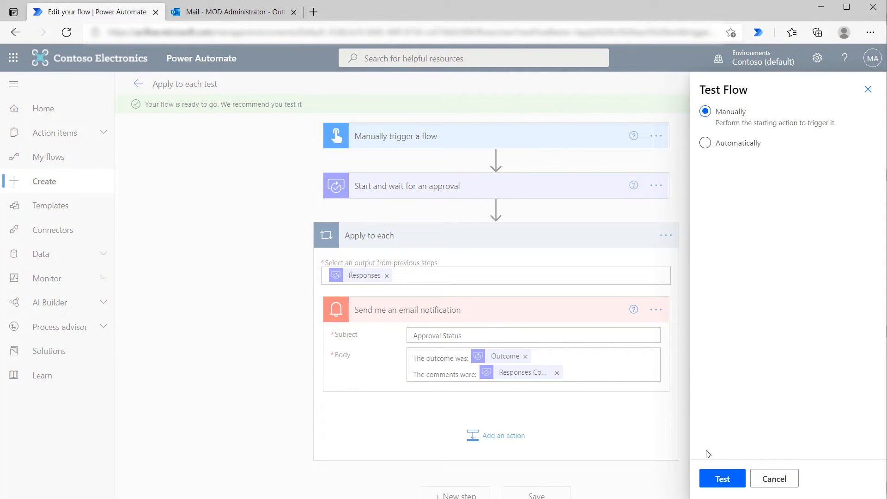
click(709, 485)
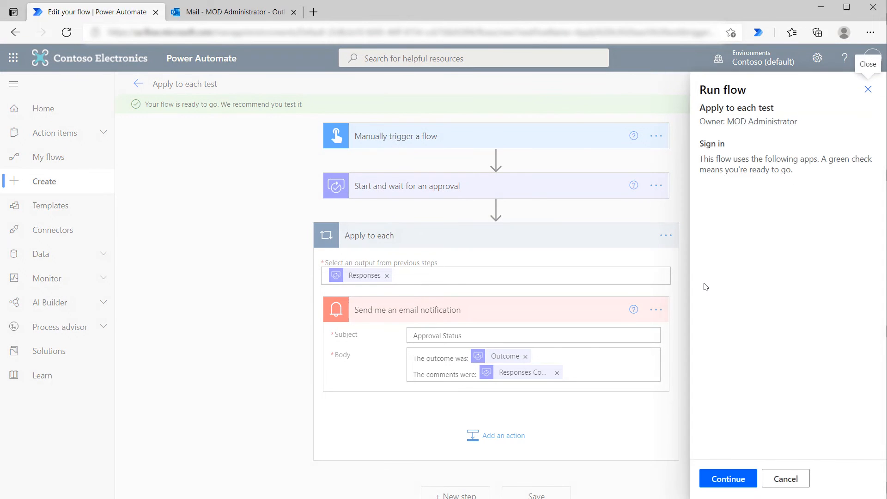
click(708, 485)
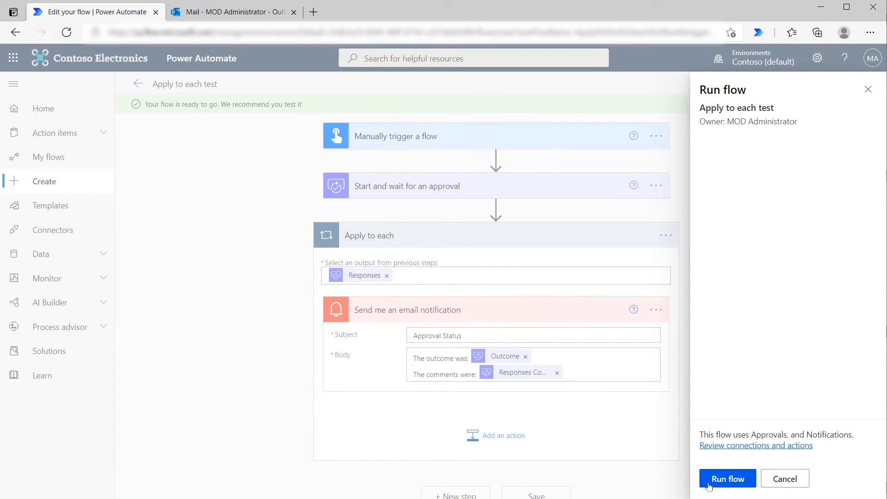
click(708, 485)
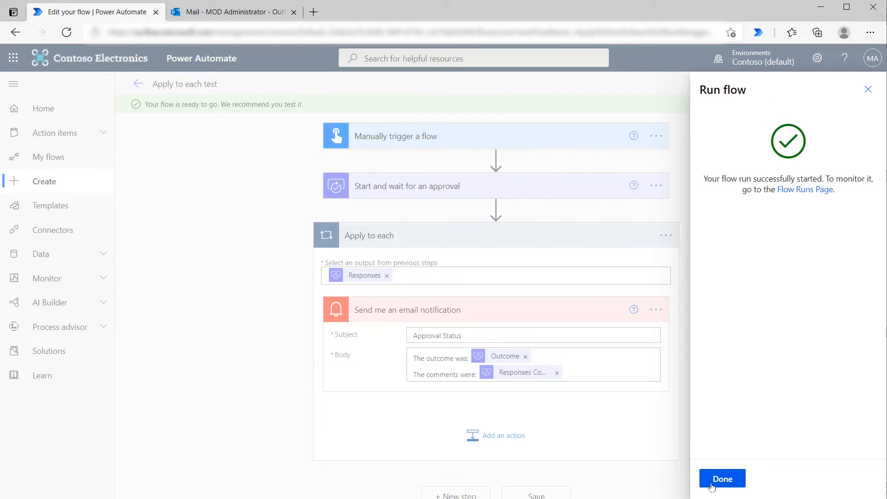
click(710, 482)
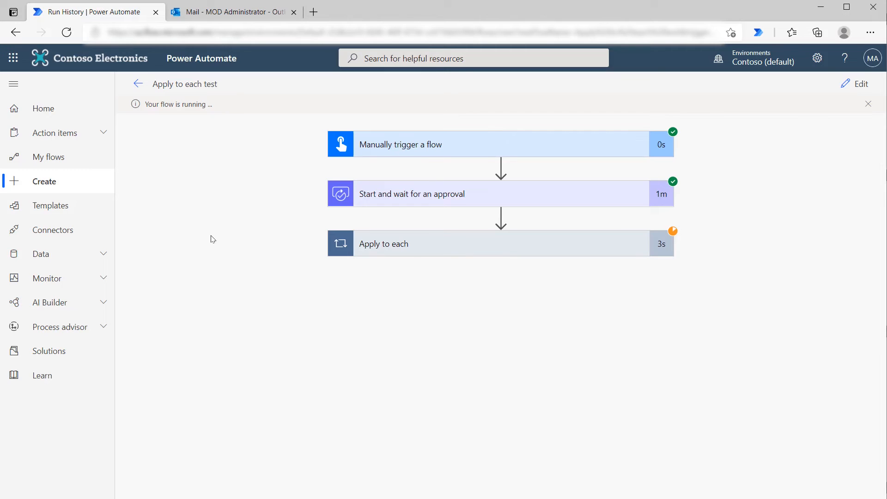
Step: Examine the email notification's inputs for both iterations of the Apply to each loop in the flow run
click(531, 253)
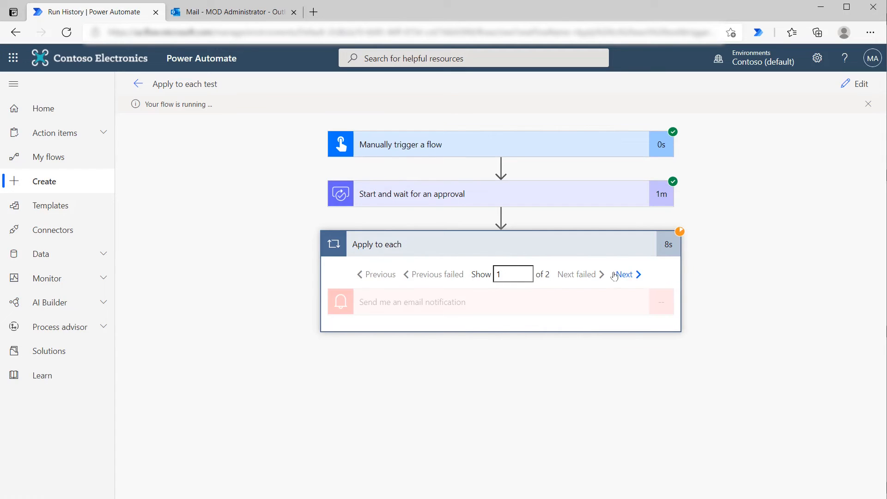
click(628, 275)
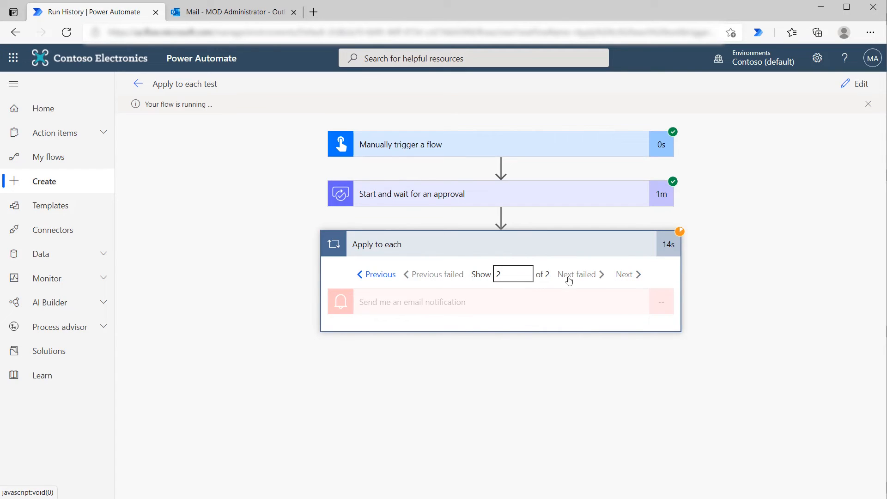
click(377, 276)
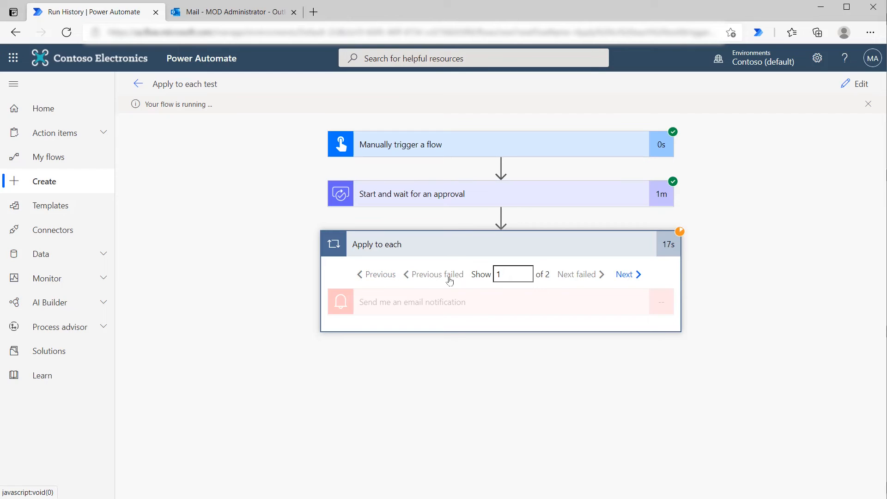
click(520, 303)
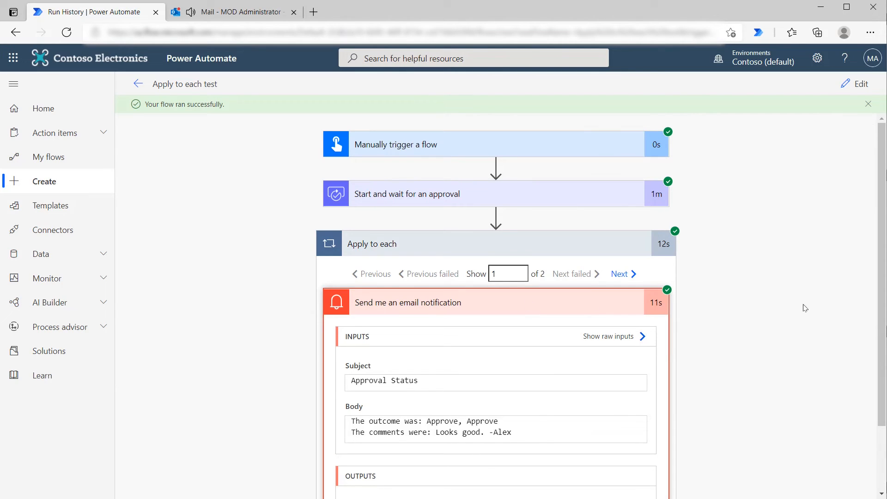
scroll(781, 309, down, 2)
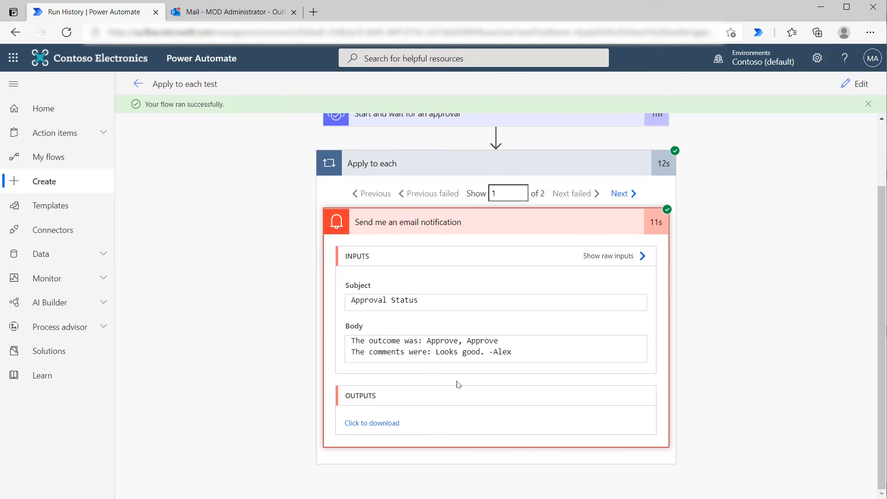
click(634, 194)
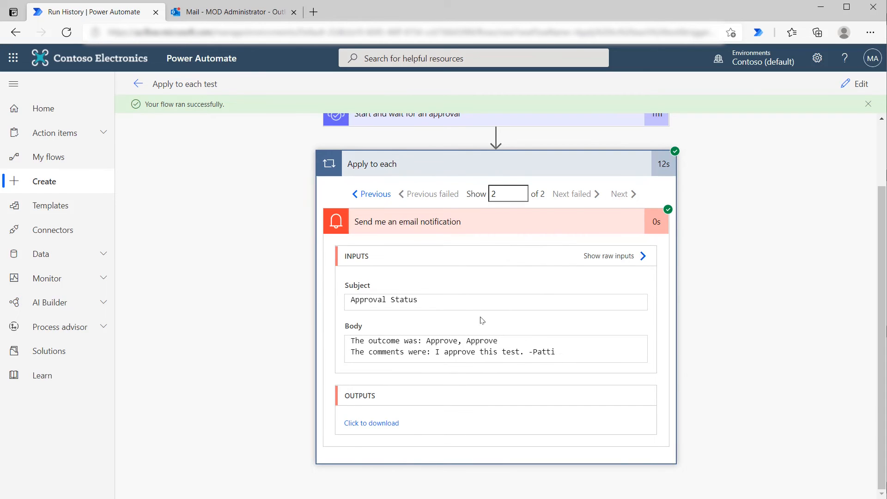
Step: Switch to Outlook to check the inbox for the Approval Status emails, and return to the flow run in Power Automate
click(243, 16)
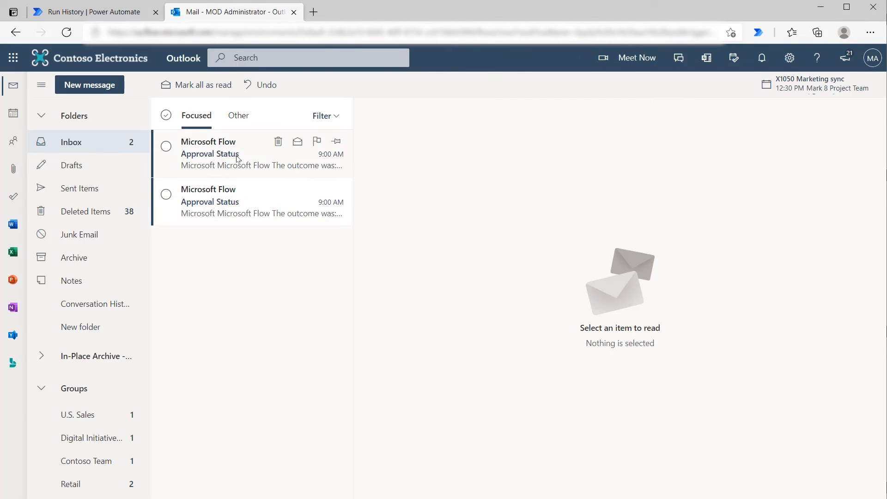
click(88, 12)
scroll(469, 200, up, 1)
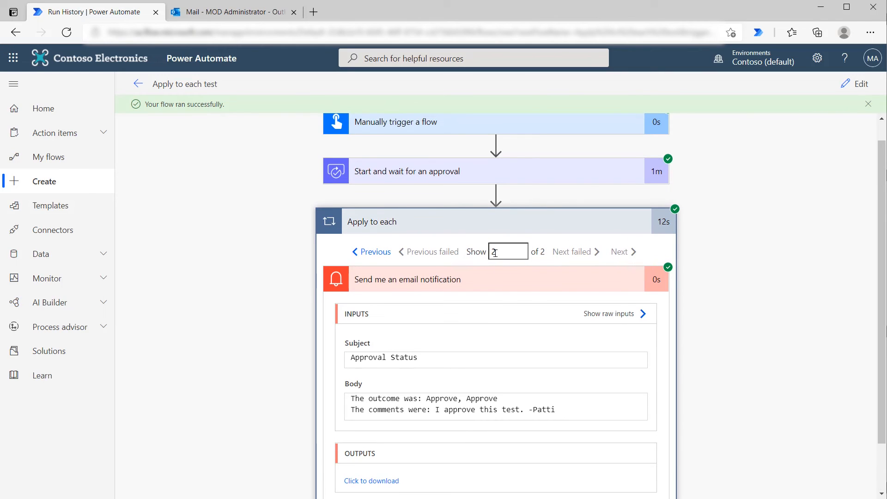
scroll(475, 247, up, 1)
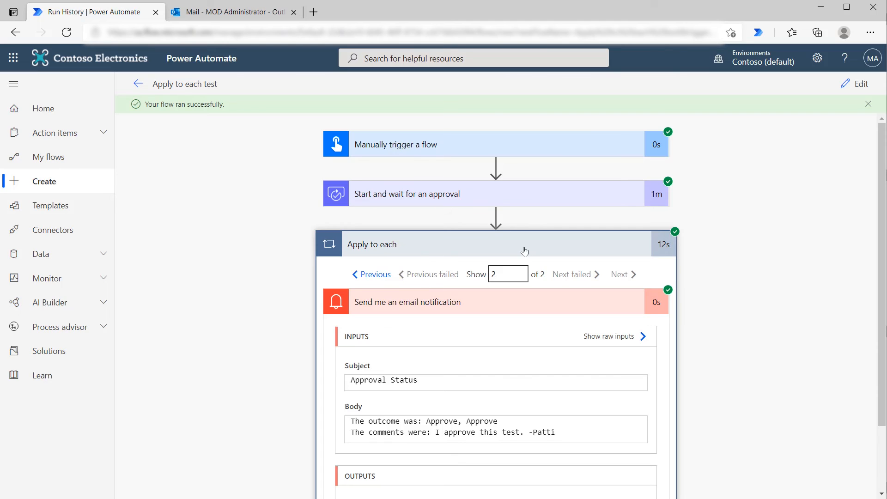
Step: Reopen the flow for editing and start a new step after the Apply to each loop, searching the operations for "apply"
click(856, 85)
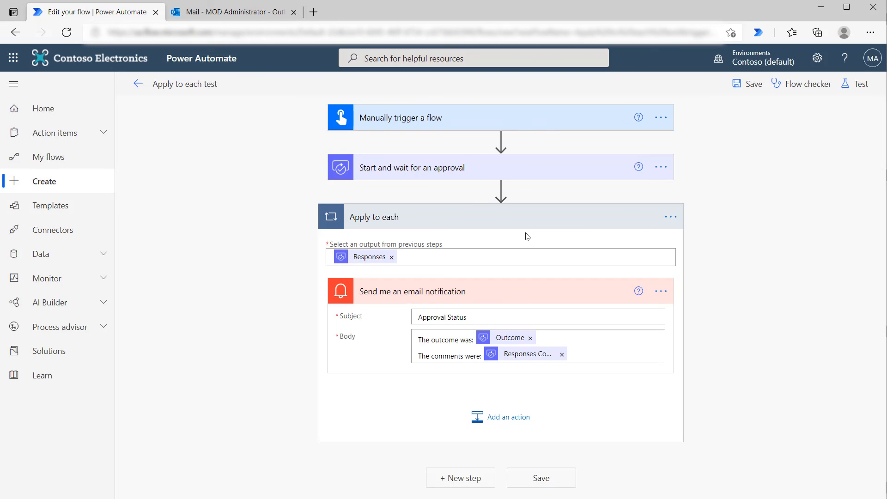
click(472, 476)
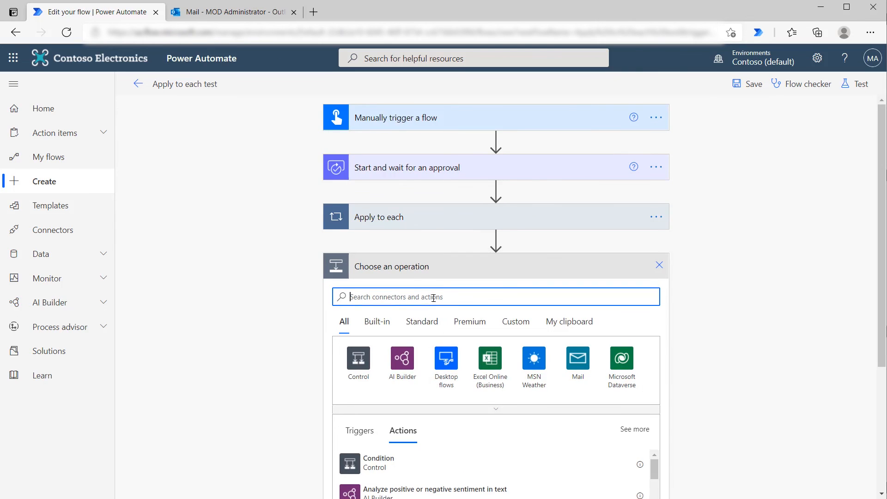
text(apply)
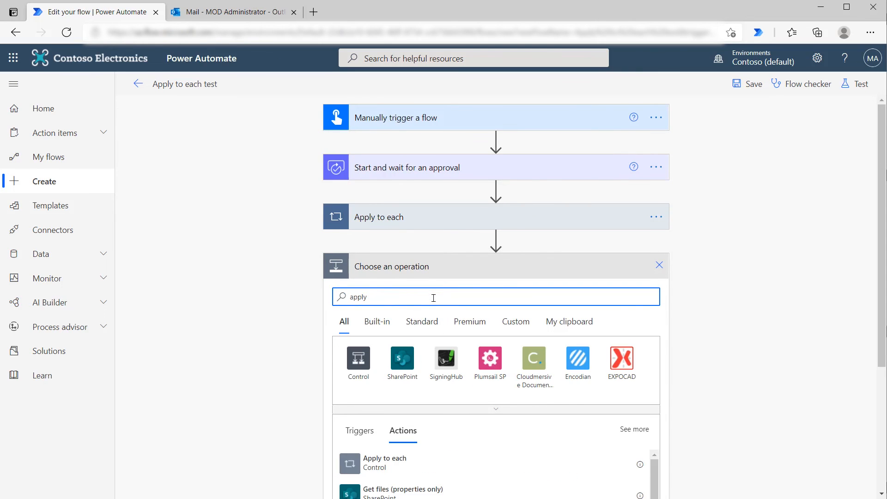